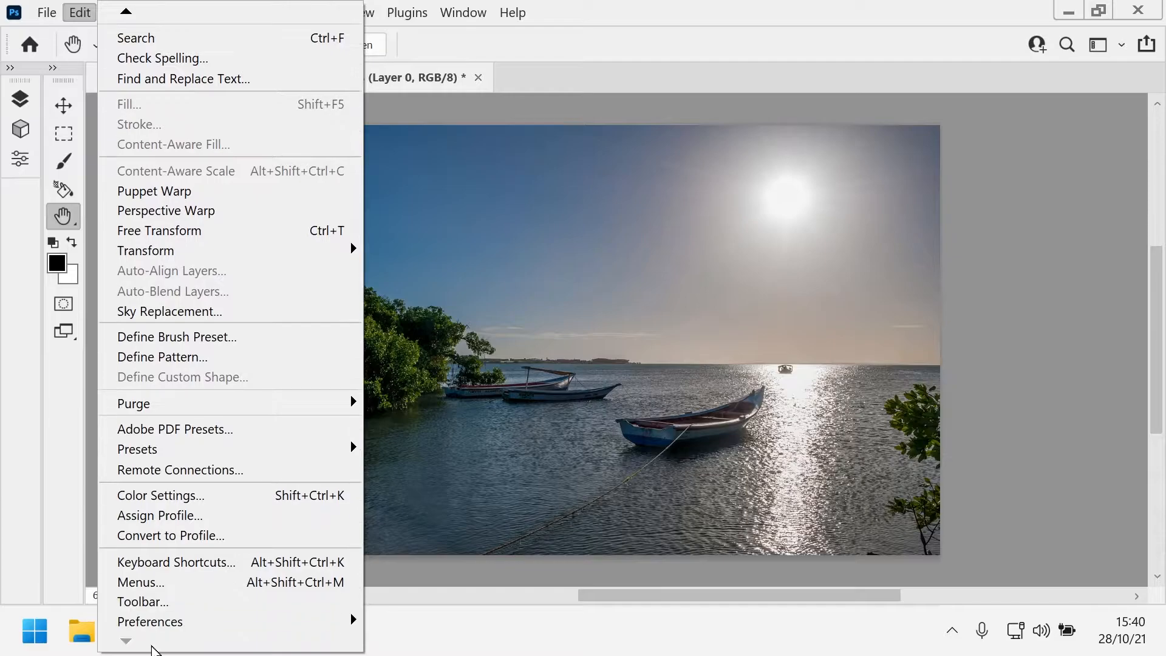
Review the scratch disk and performance settings in the preferences.
mouse_move(274, 621)
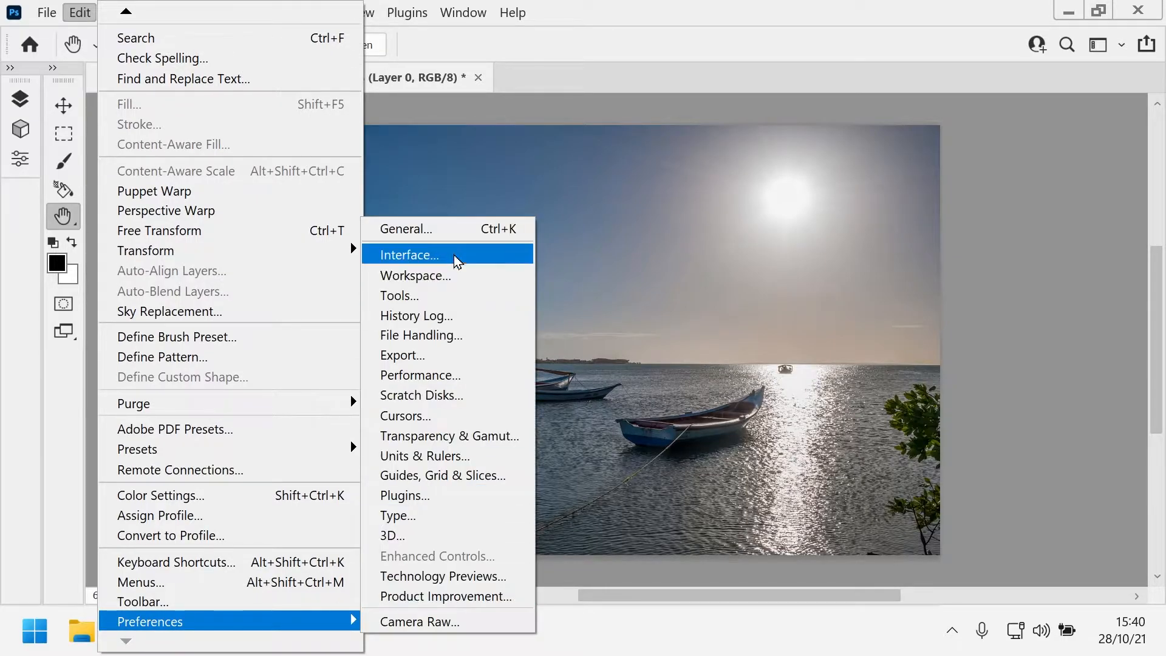
left_click(440, 229)
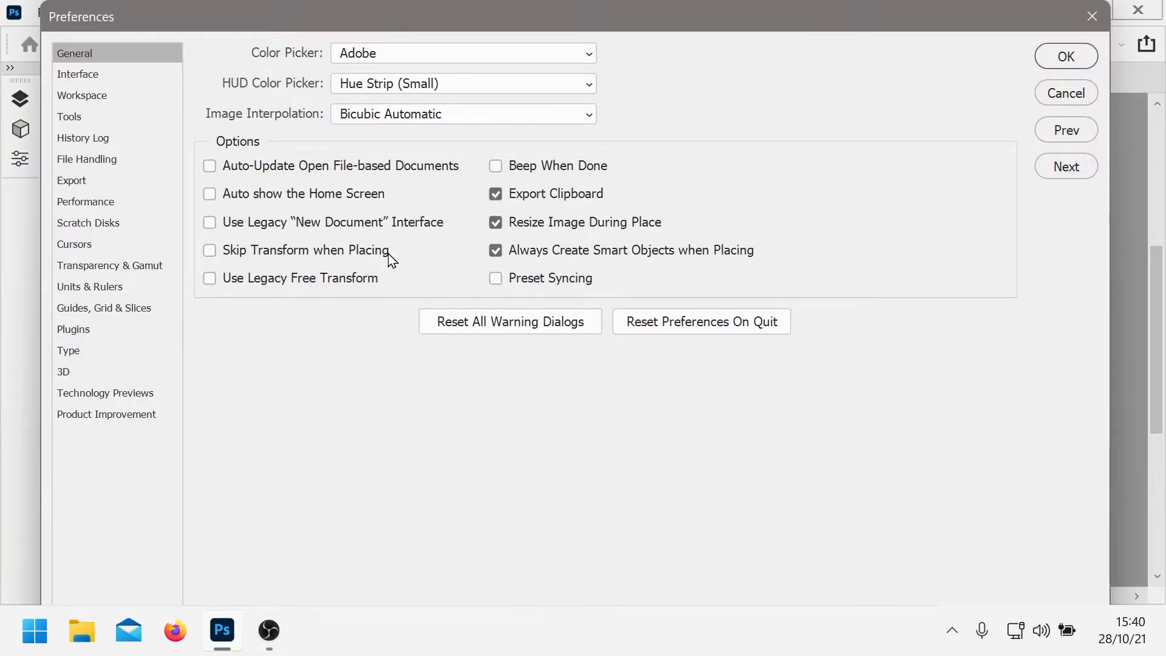
left_click(87, 223)
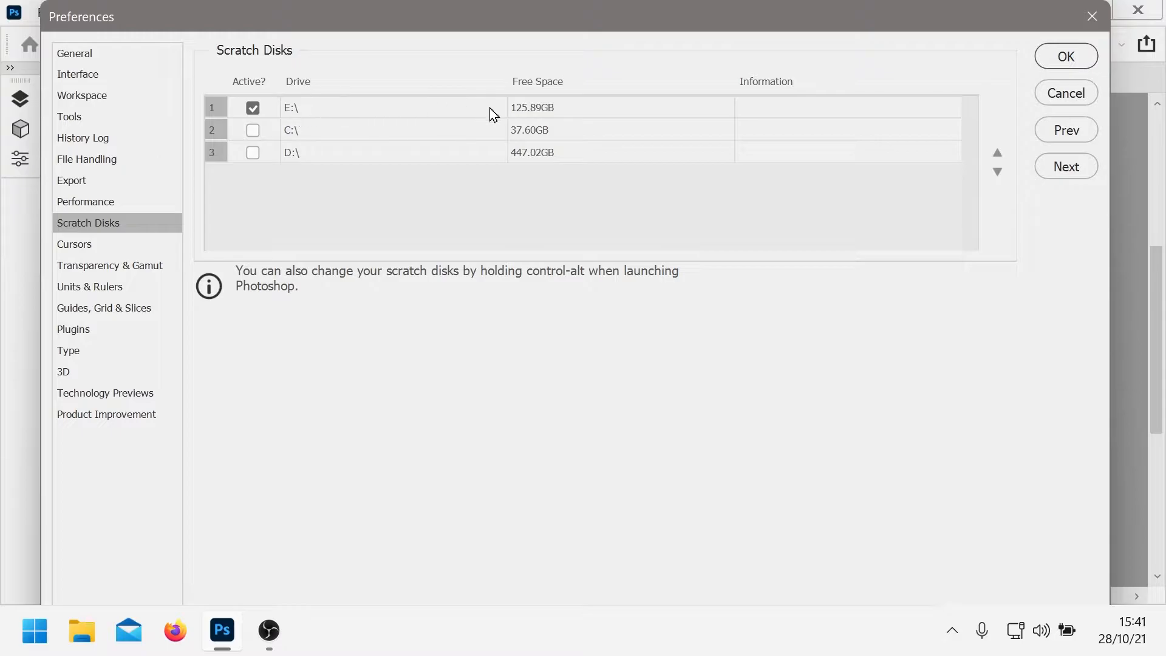
left_click(90, 206)
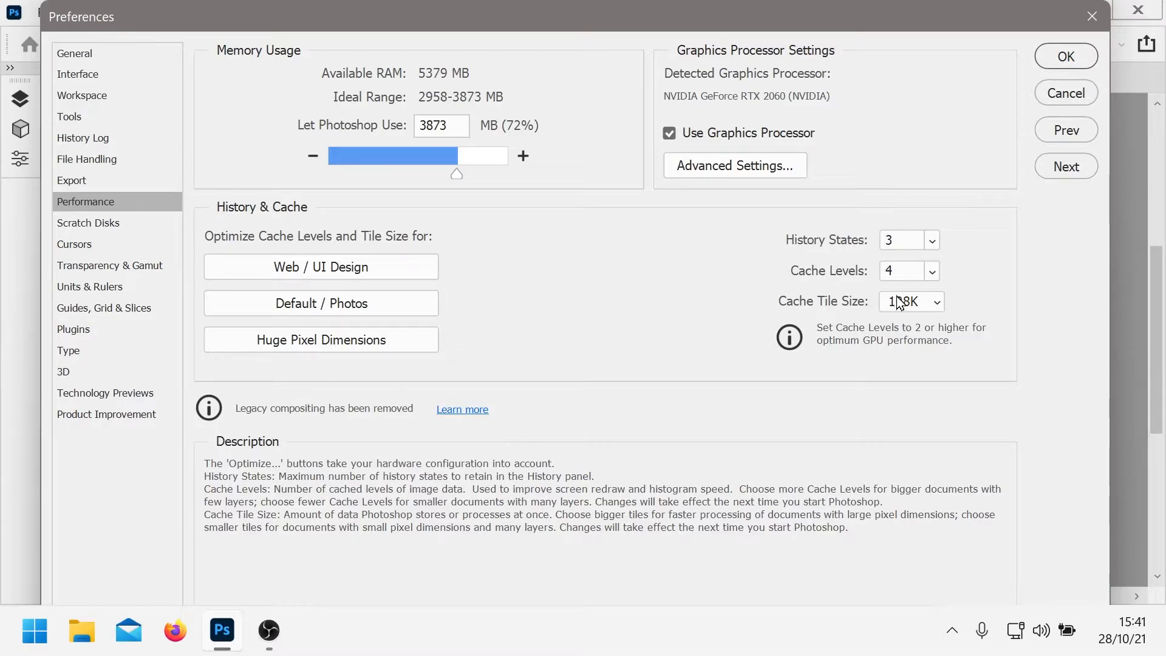
Try optimizing the cache for Default / Photos with a 128K cache tile size, and cancel the preference changes.
left_click(294, 312)
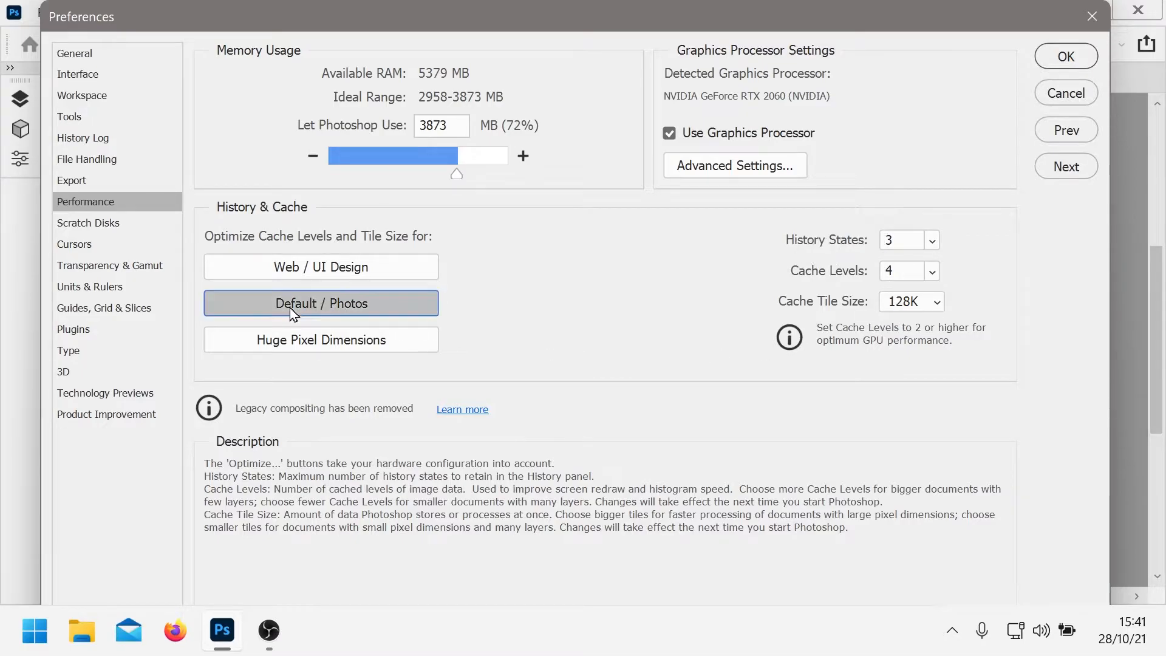
left_click(923, 302)
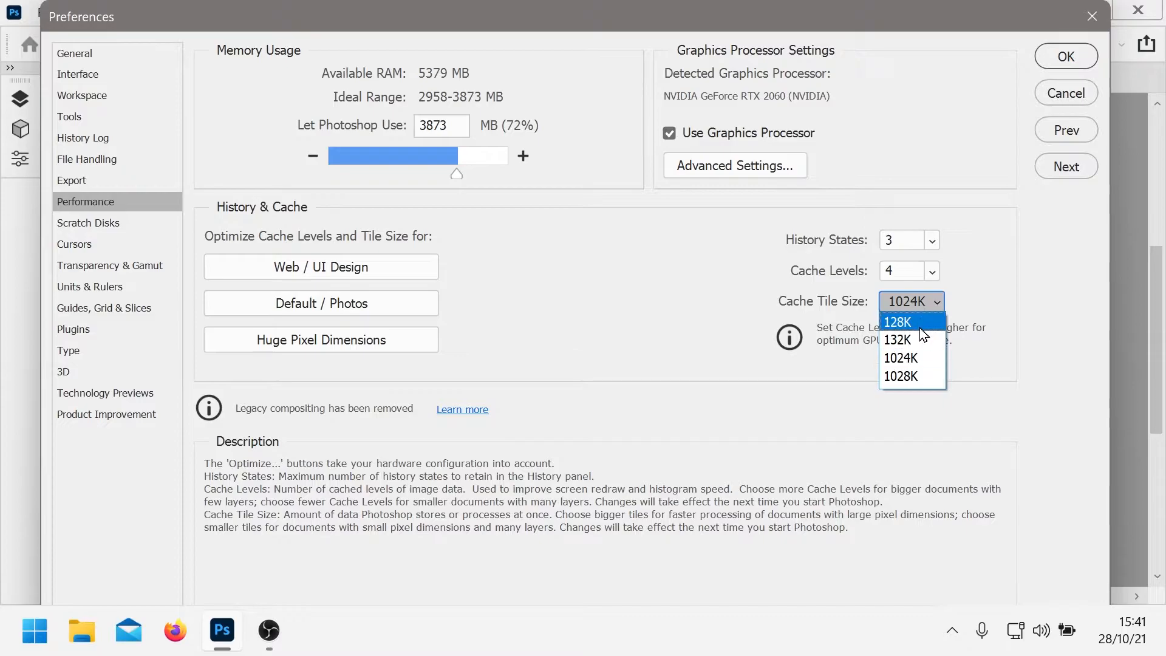
left_click(920, 327)
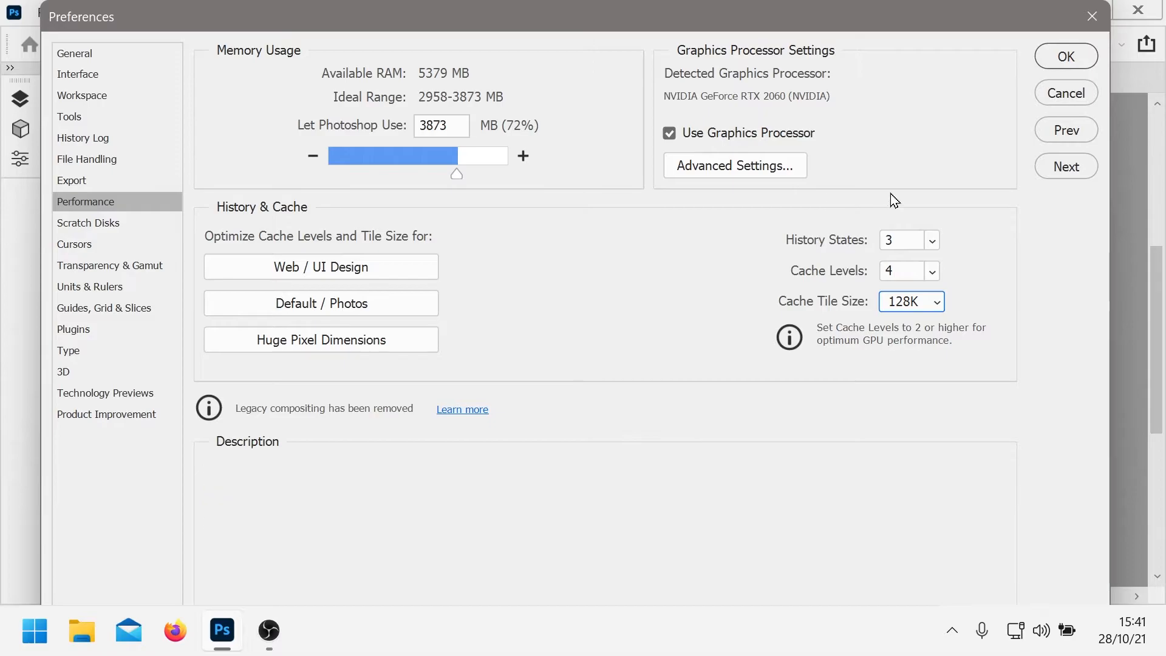
left_click(1063, 92)
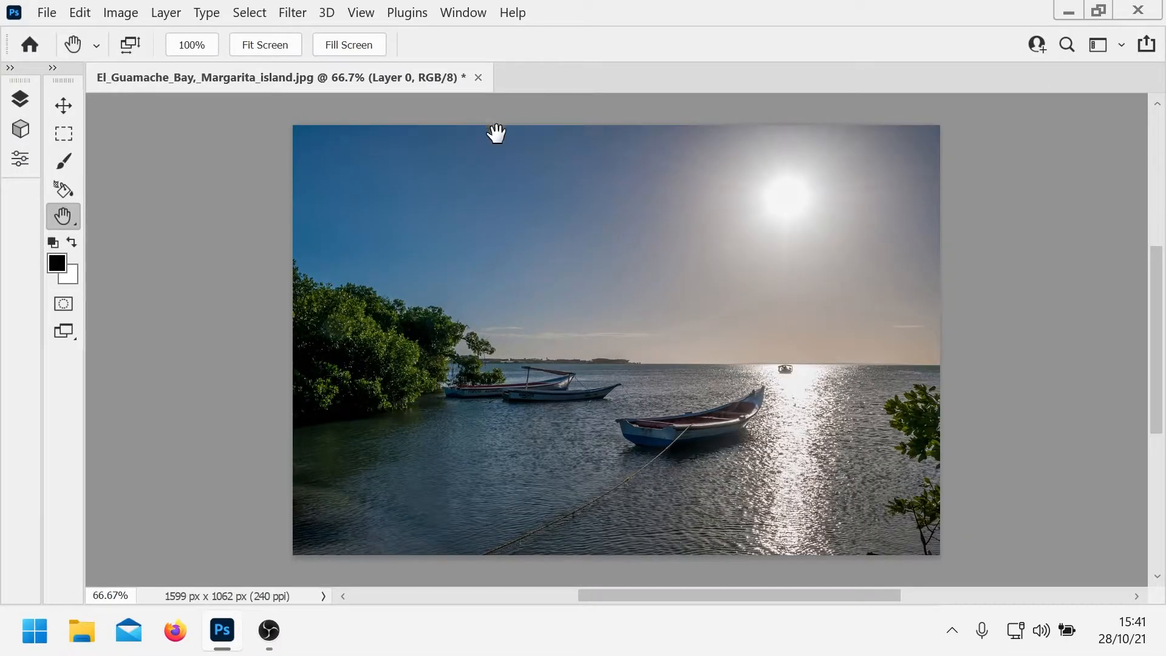
Open Neural Filters for the bay photo and select the Landscape Mixer filter.
left_click(296, 15)
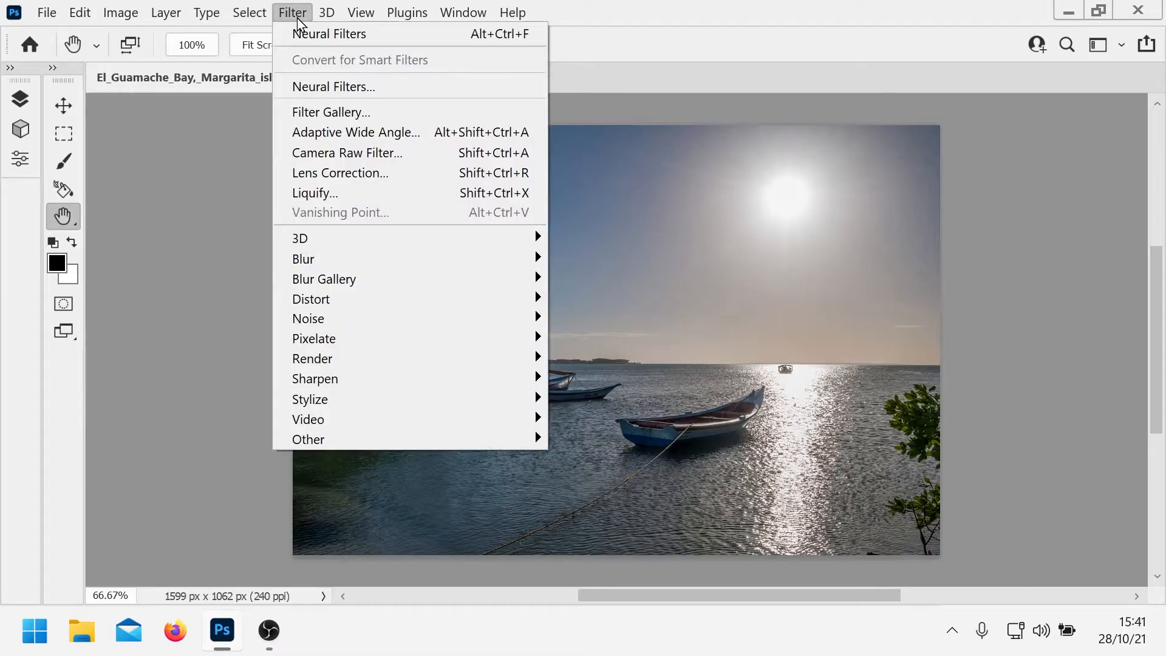
left_click(335, 90)
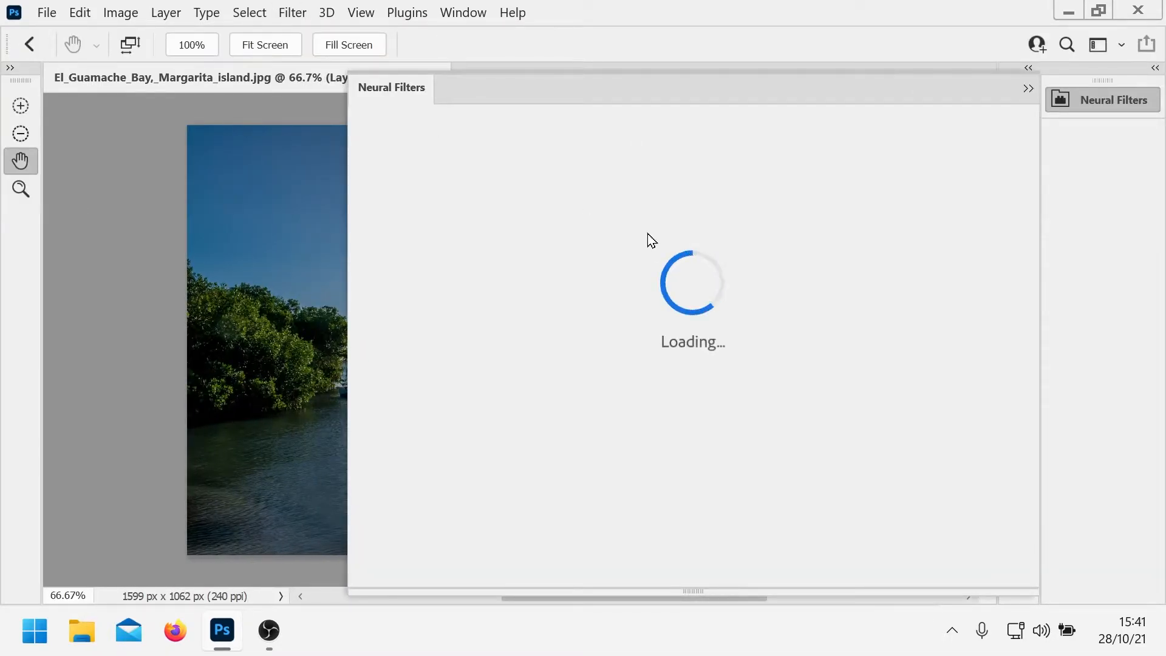
left_click_drag(627, 188, 622, 338)
left_click(446, 341)
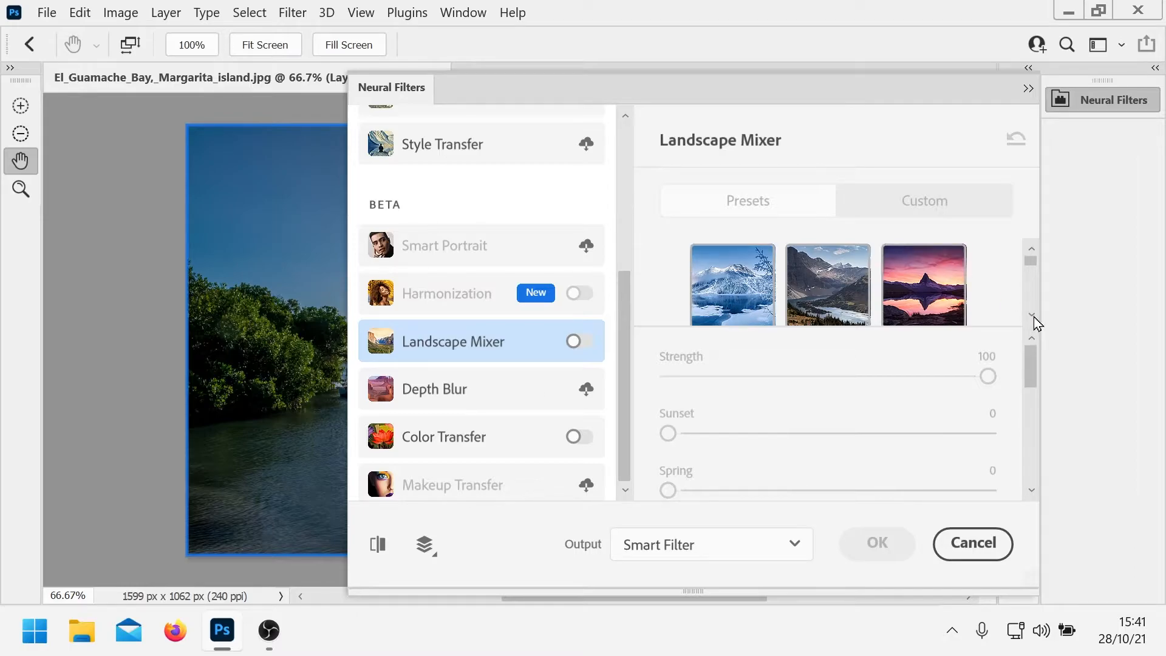
Apply the snowy mountain lake preset of Landscape Mixer to the photo and inspect the trees.
scroll(926, 265, "down", 2)
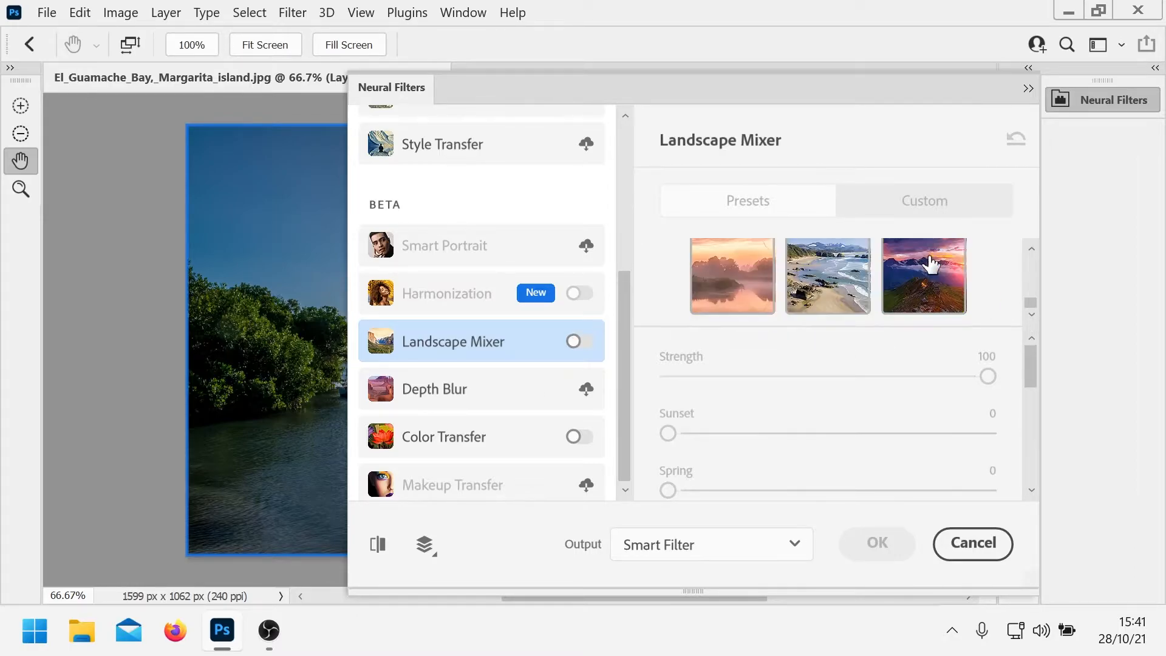
scroll(926, 261, "up", 1)
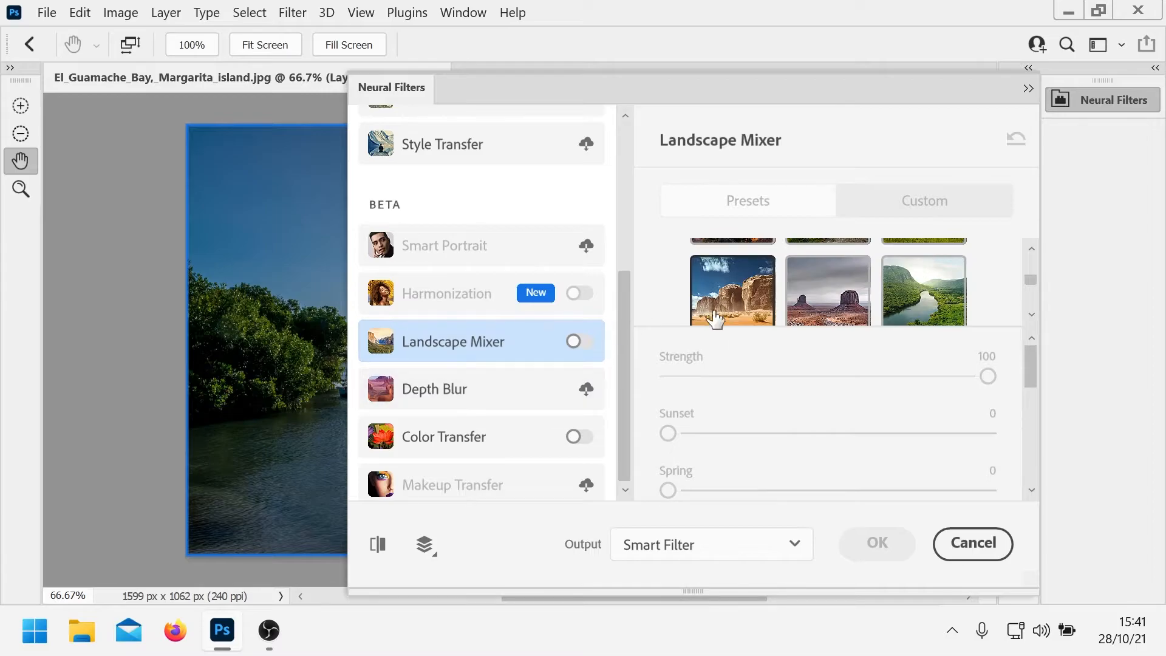
scroll(716, 319, "up", 1)
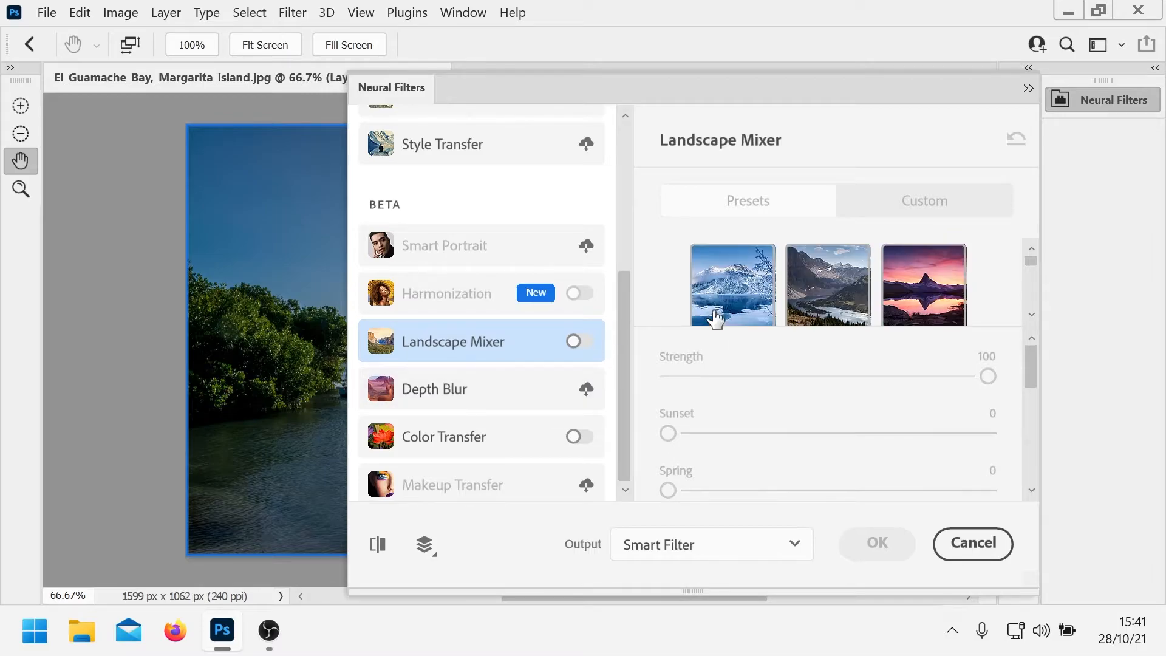
left_click(722, 277)
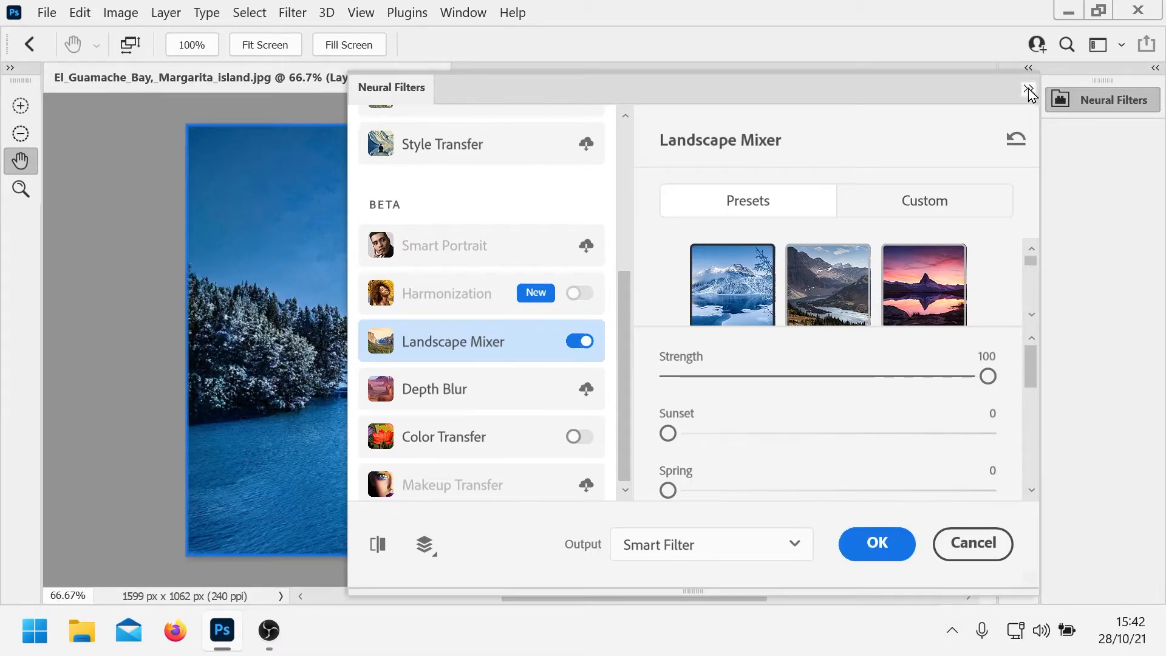
left_click(875, 551)
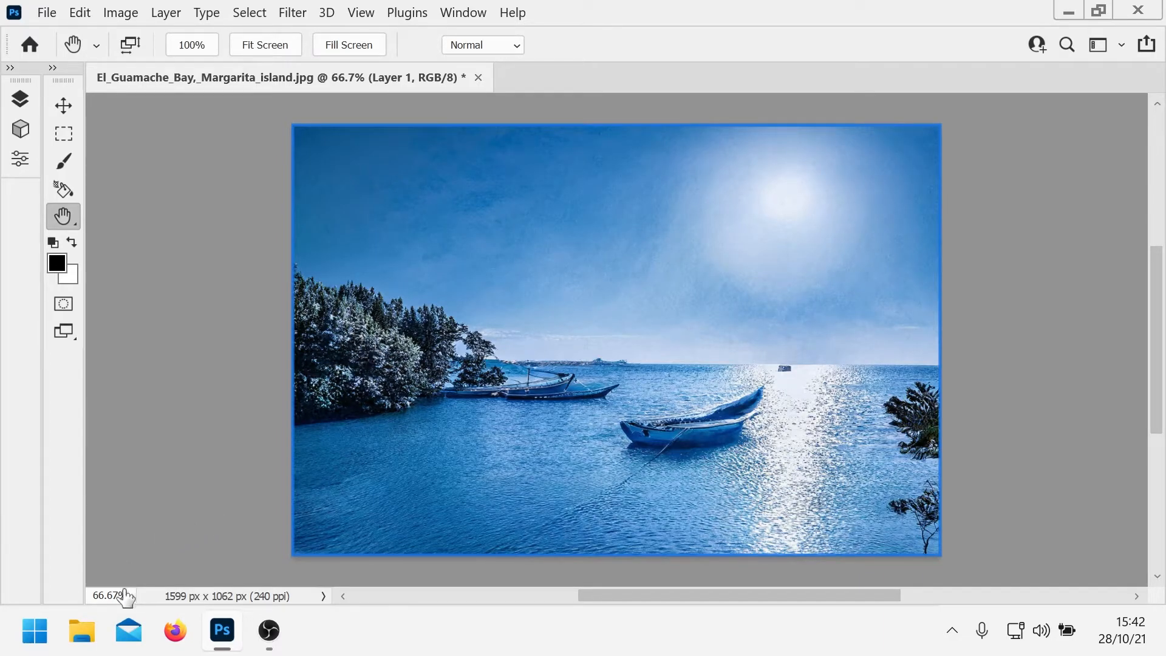
left_click_drag(494, 388, 506, 428)
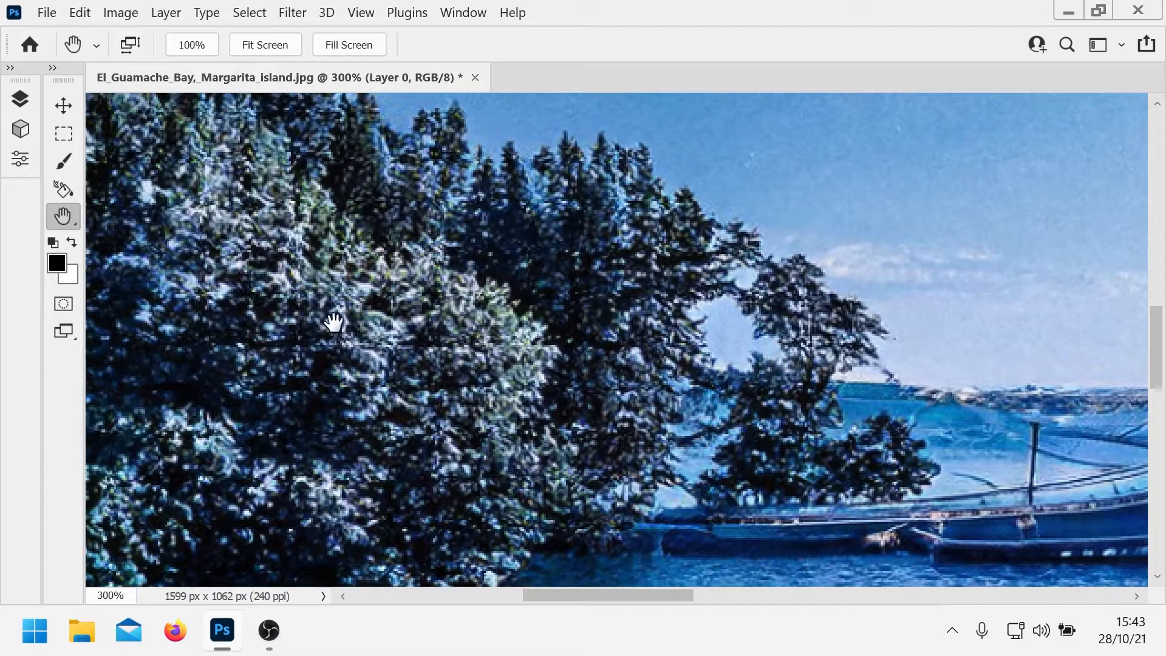
left_click_drag(234, 286, 335, 318)
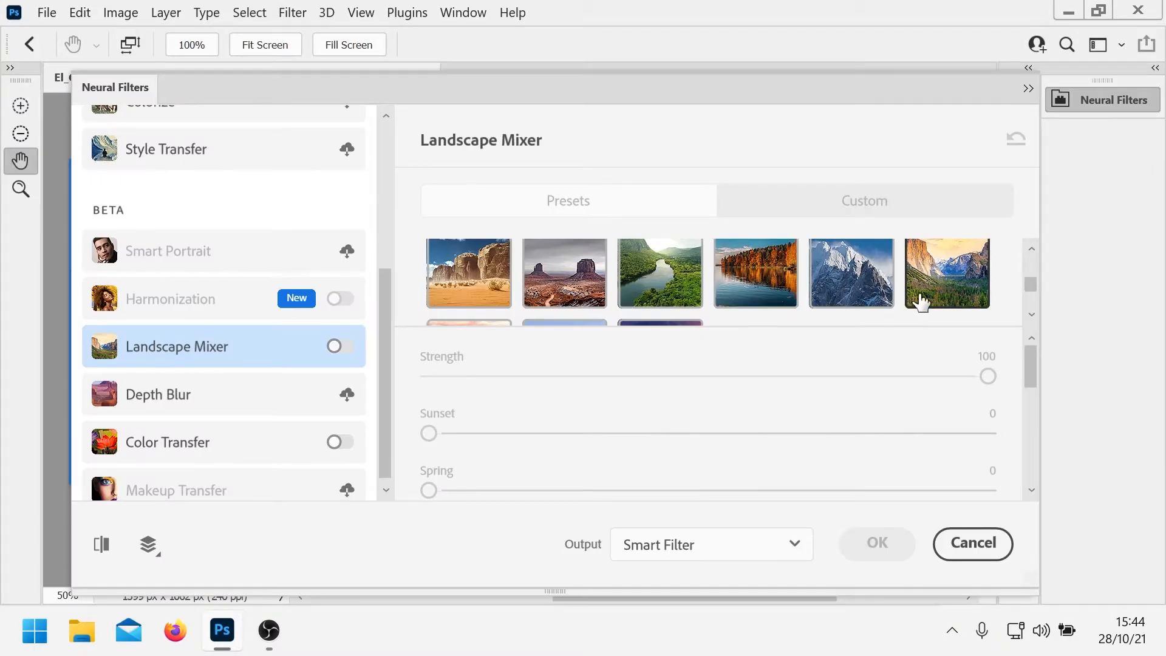
Try the desert rock formation preset of Landscape Mixer on the photo and undo the filter.
left_click(461, 272)
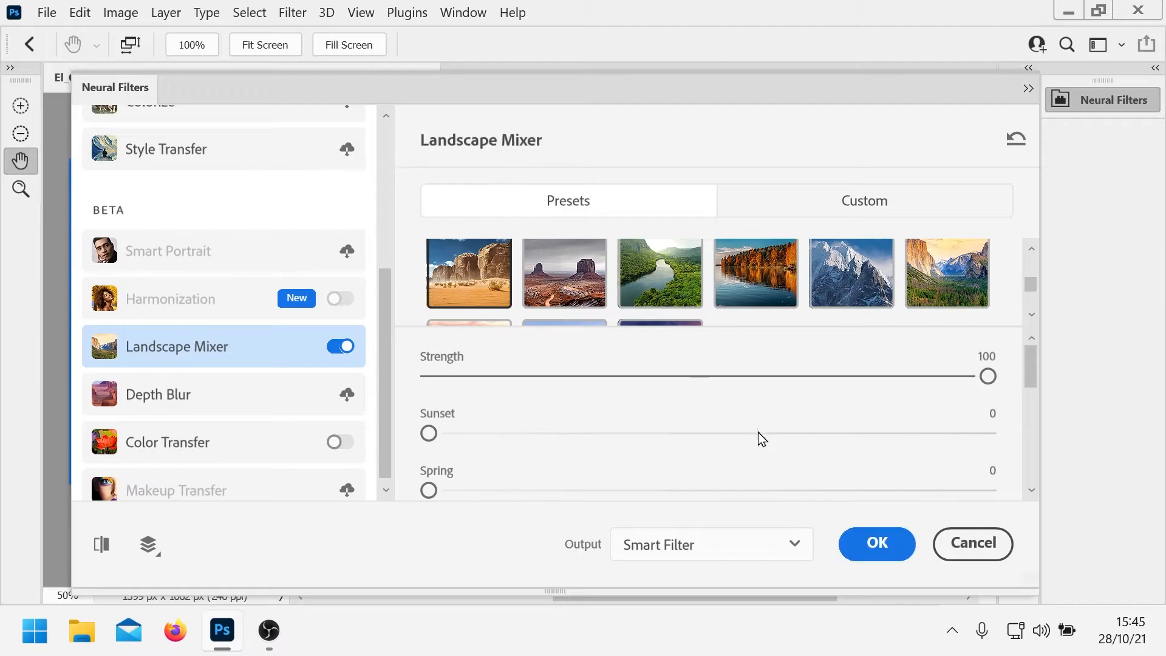
left_click(876, 545)
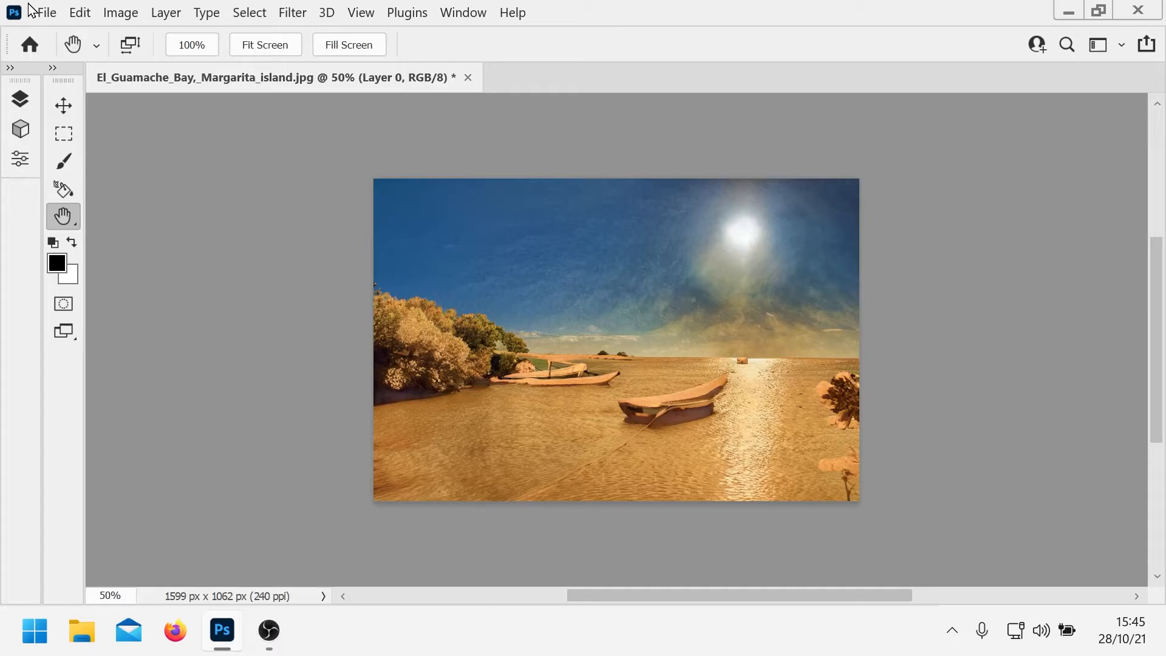
left_click(80, 13)
left_click(137, 36)
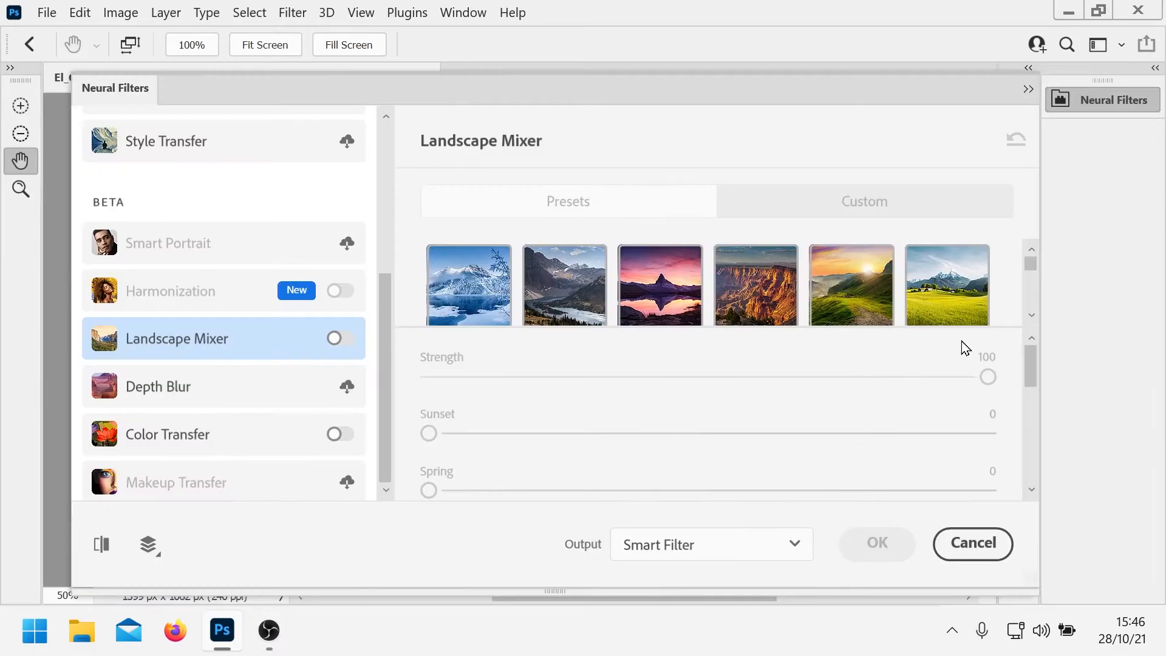
Browse the Landscape Mixer presets and enable the filter without choosing a preset to reach its season settings.
scroll(1033, 316, "down", 2)
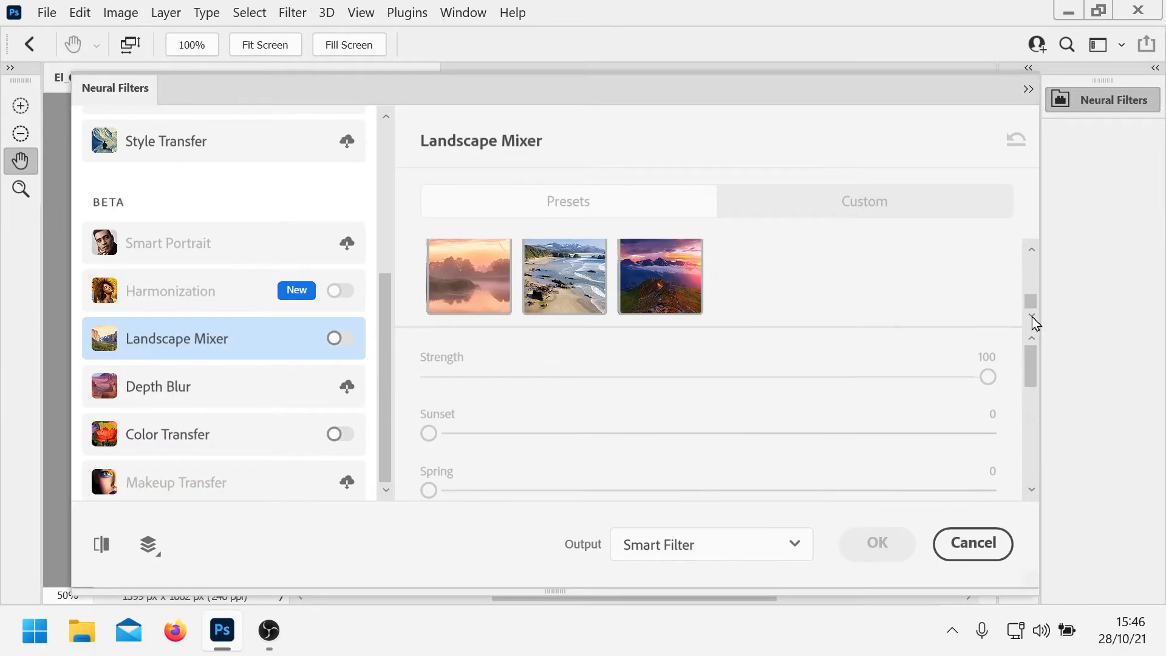
left_click_drag(1030, 302, 1024, 240)
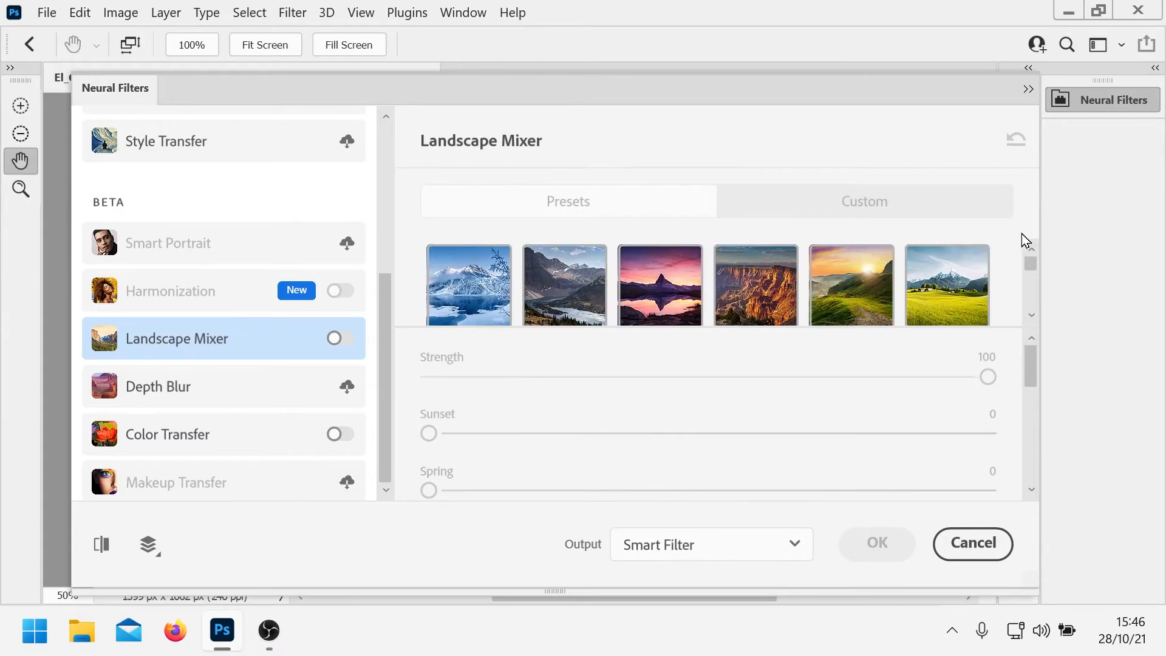
left_click_drag(1034, 389, 1020, 272)
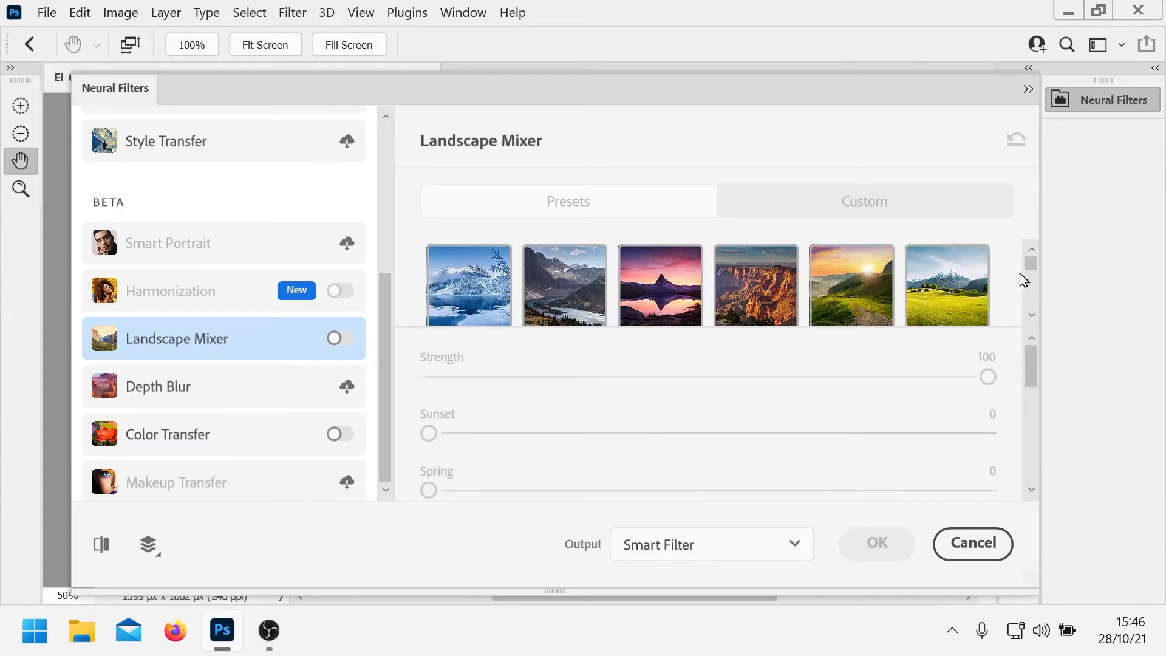
left_click(338, 340)
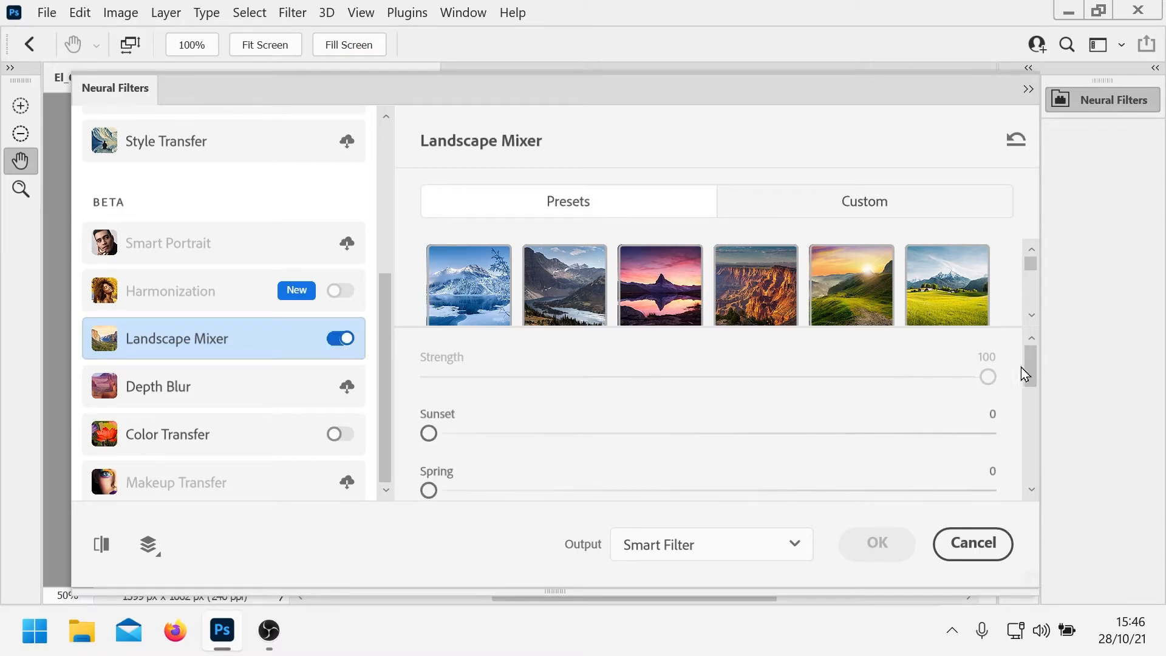
left_click_drag(1034, 367, 1024, 404)
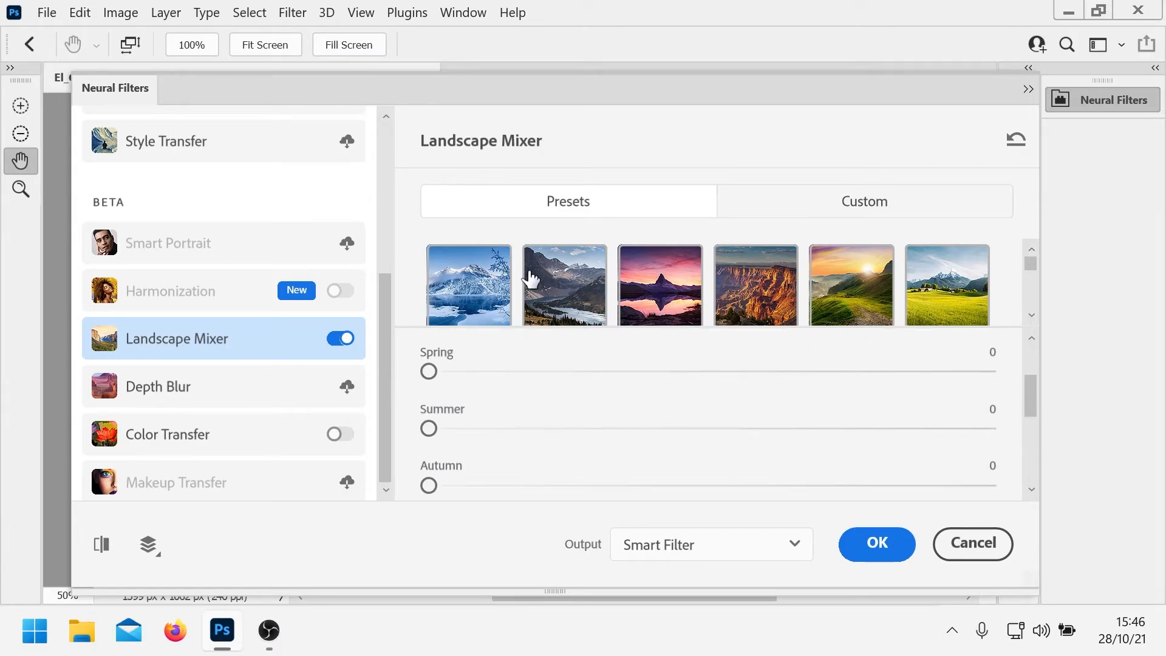
left_click(291, 13)
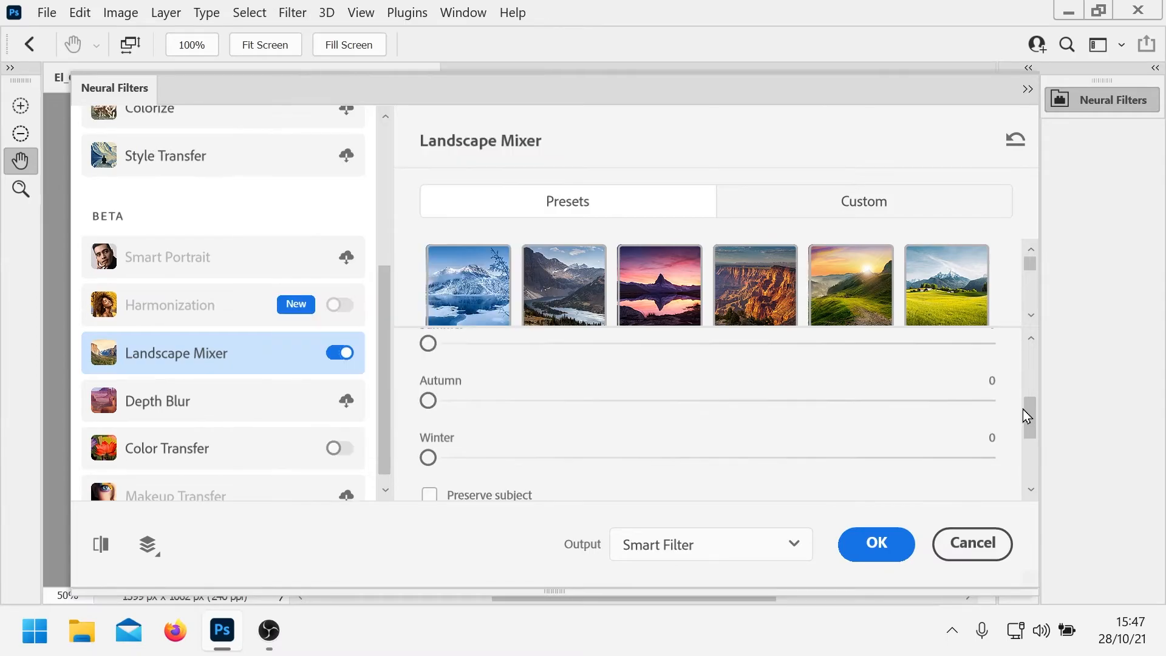
Set Spring to 30 and Summer to 73 in Landscape Mixer and apply it as a Smart Filter.
left_click_drag(1023, 409, 1022, 394)
left_click(596, 380)
left_click_drag(596, 380, 440, 391)
left_click_drag(588, 388, 596, 377)
left_click(732, 289)
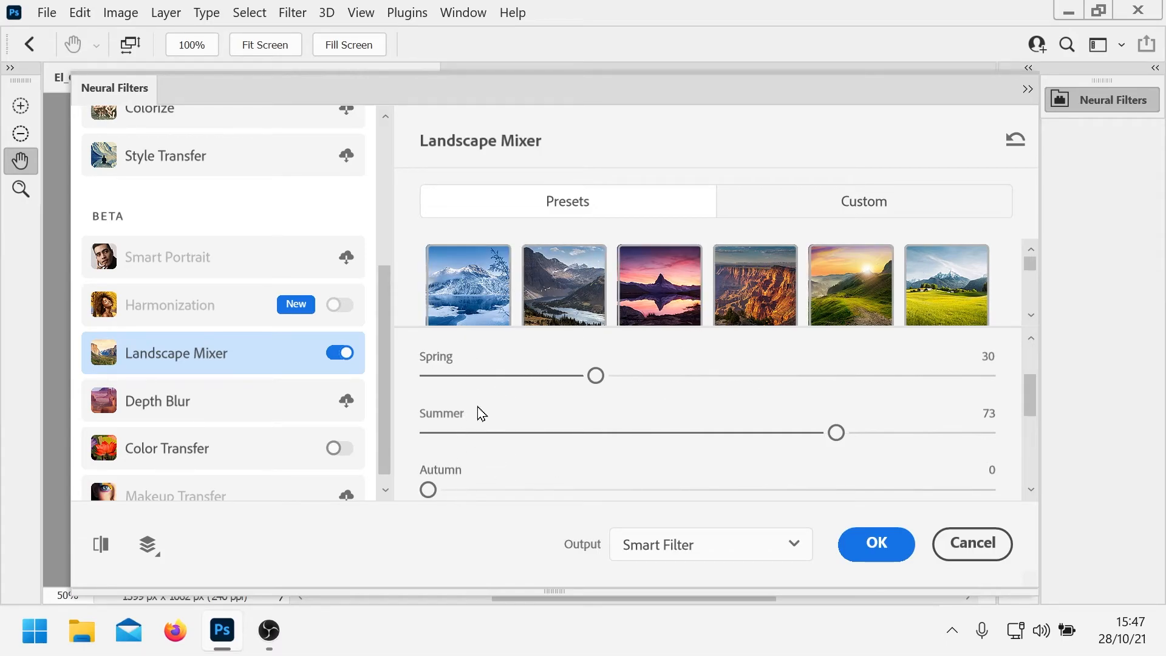
left_click(878, 545)
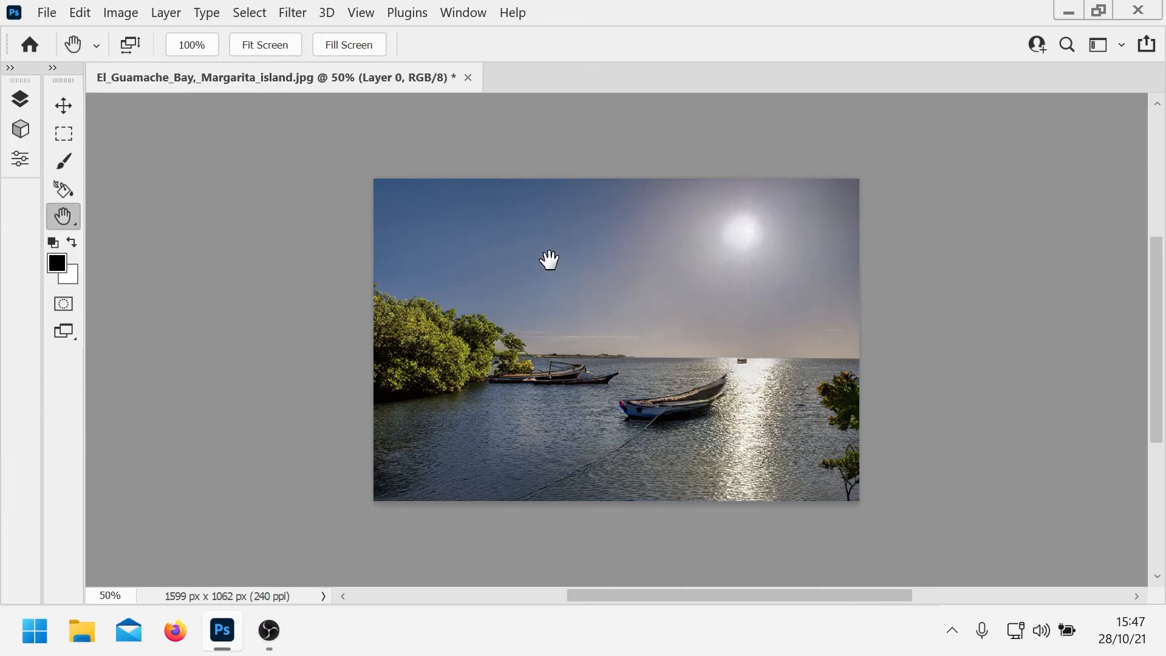
Compare the photo before and after the season filter by repeatedly undoing and redoing Neural Filters, ending with the filter applied.
left_click(83, 14)
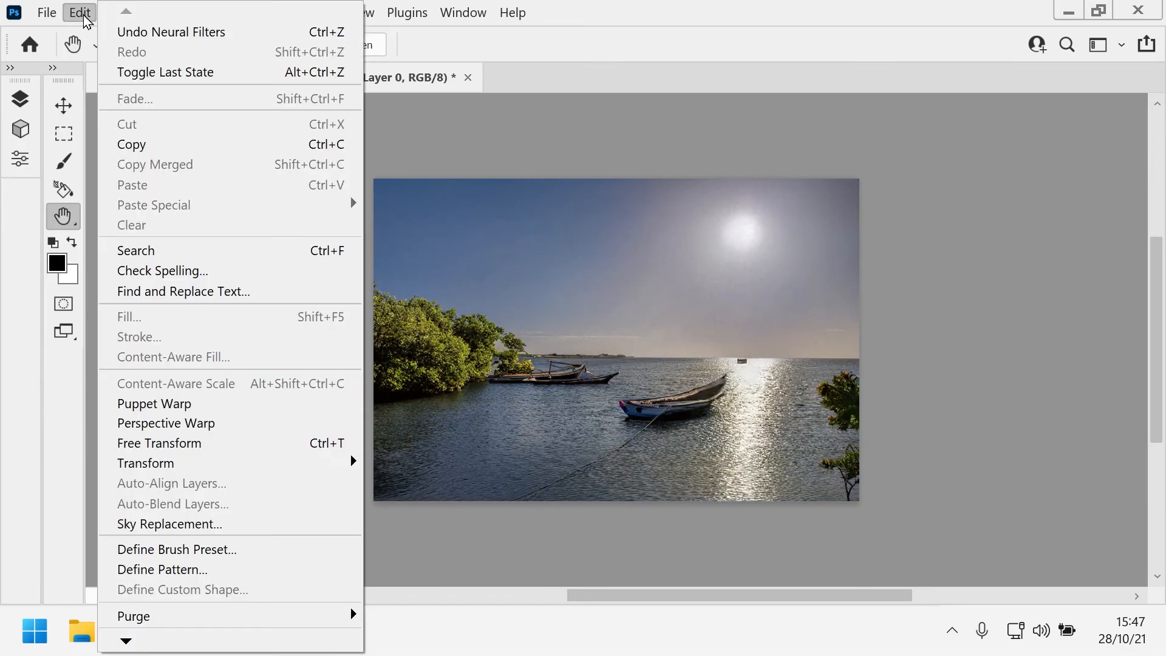
left_click(110, 33)
left_click(89, 17)
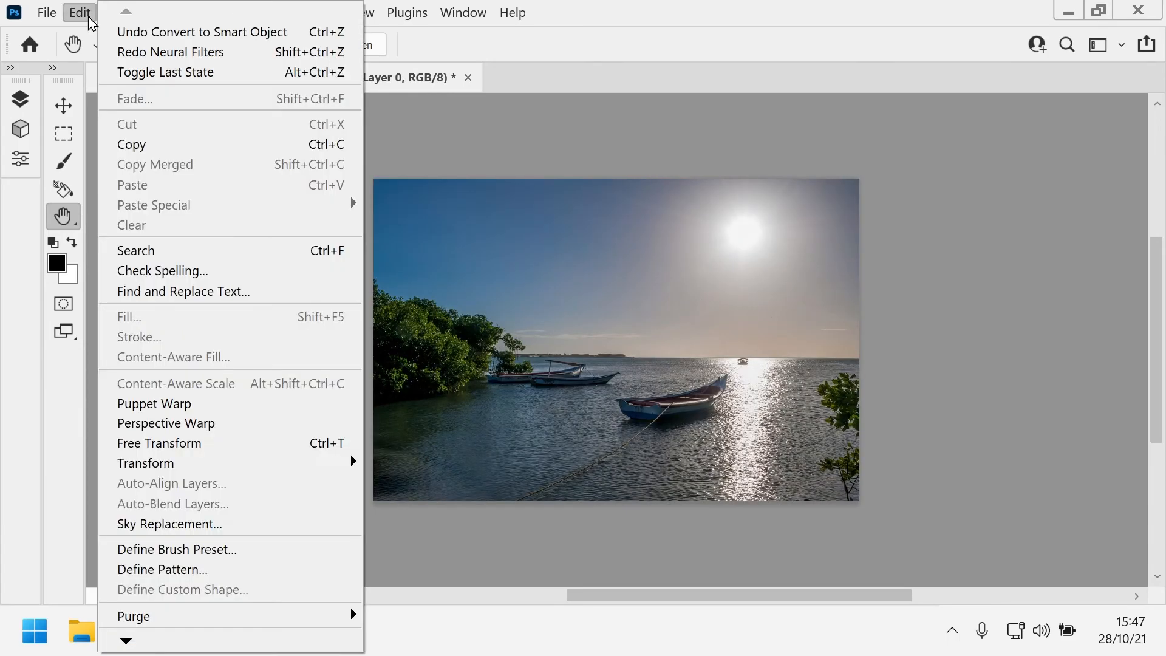
left_click(113, 53)
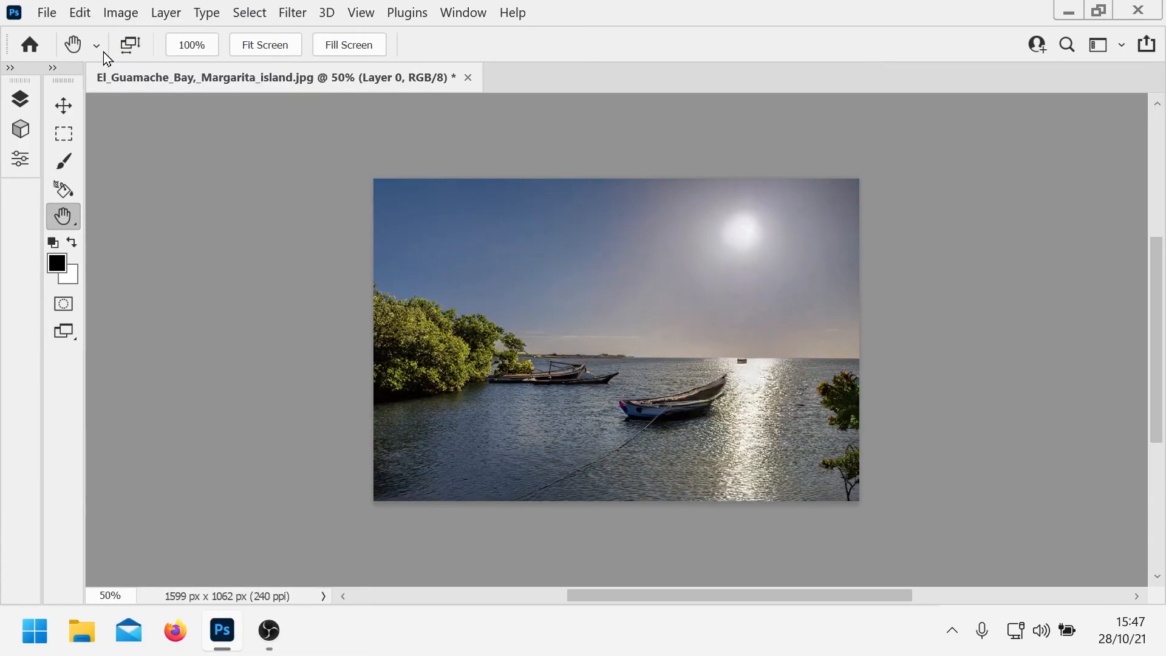
left_click(77, 12)
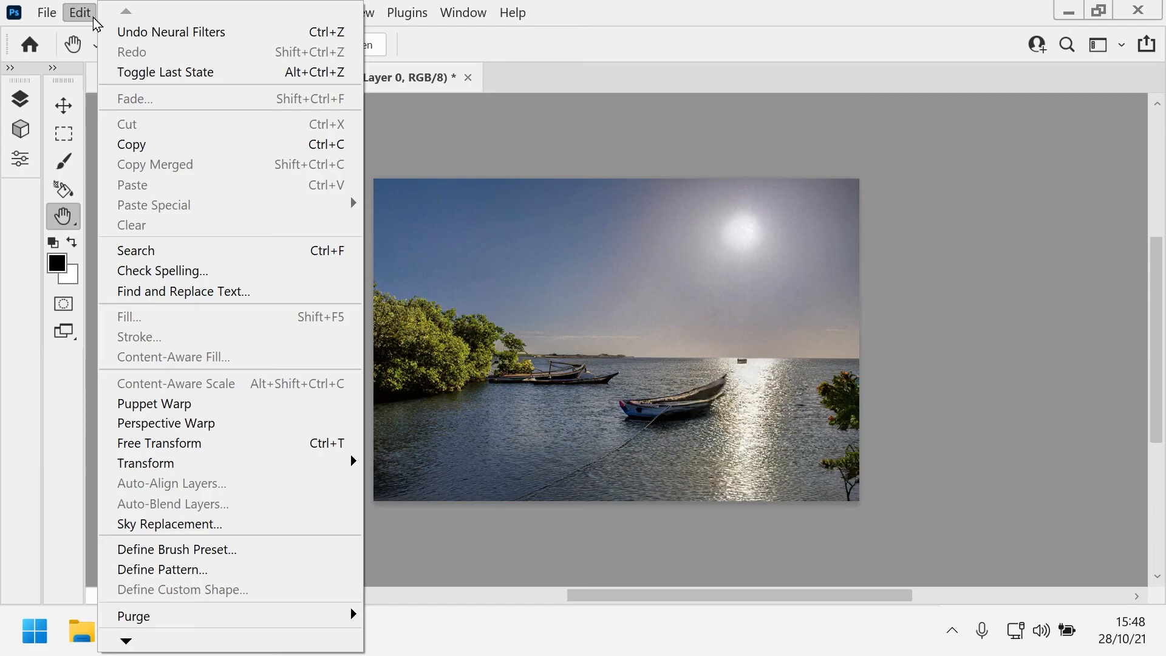
left_click(112, 33)
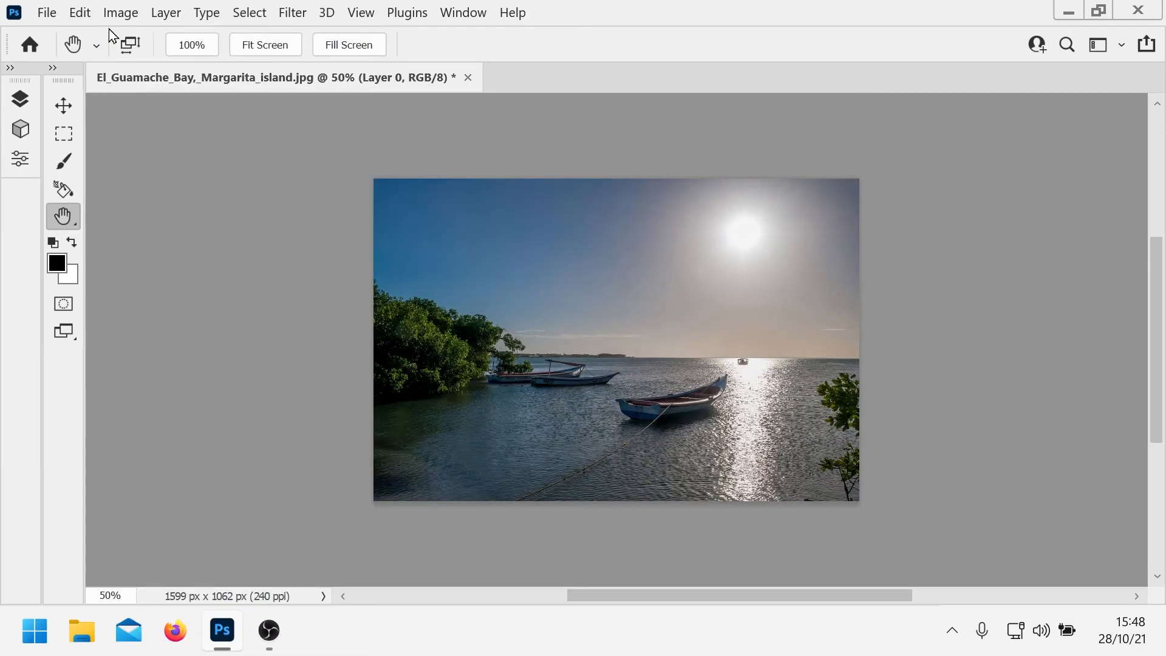
left_click(78, 12)
left_click(117, 52)
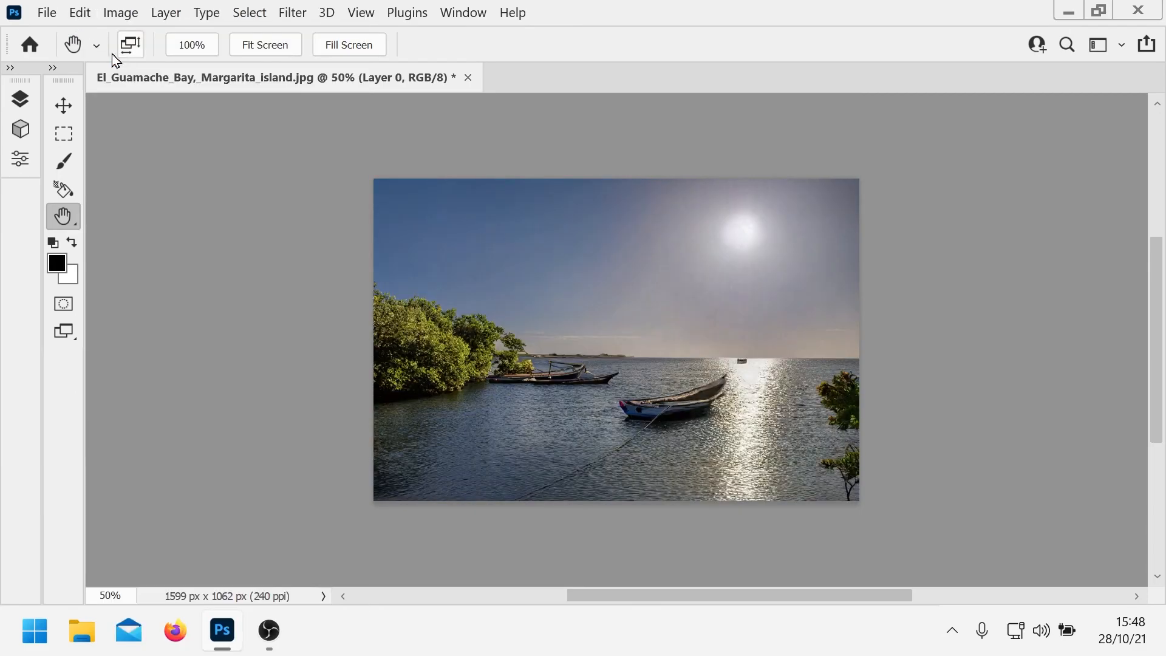
left_click(80, 12)
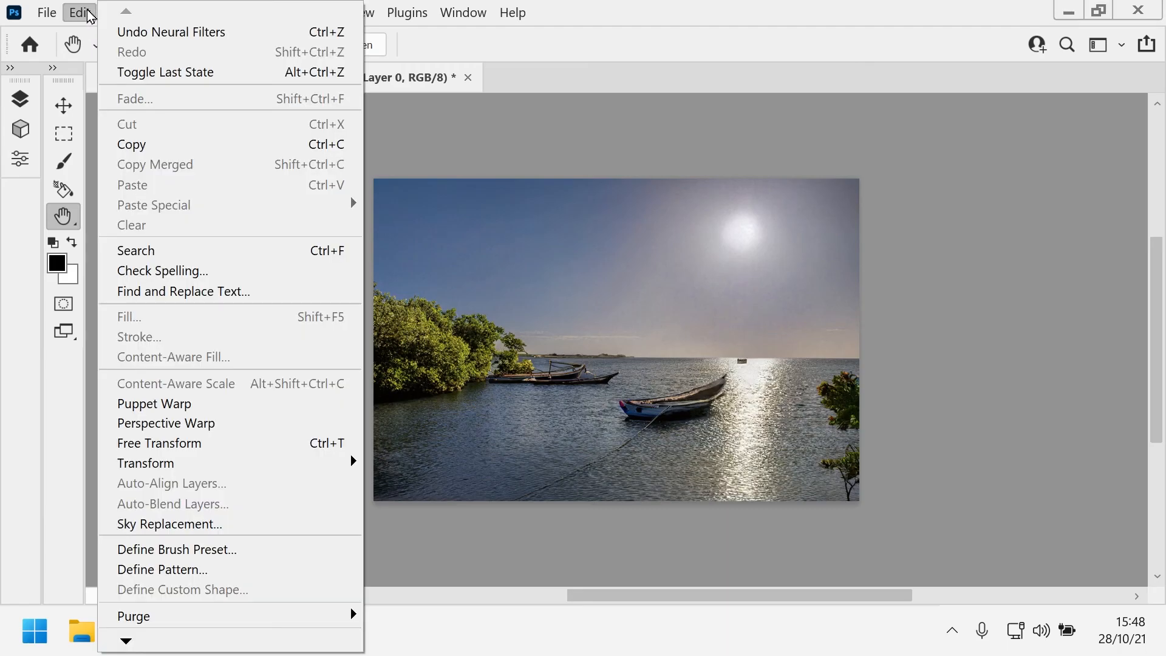
left_click(115, 33)
left_click(80, 12)
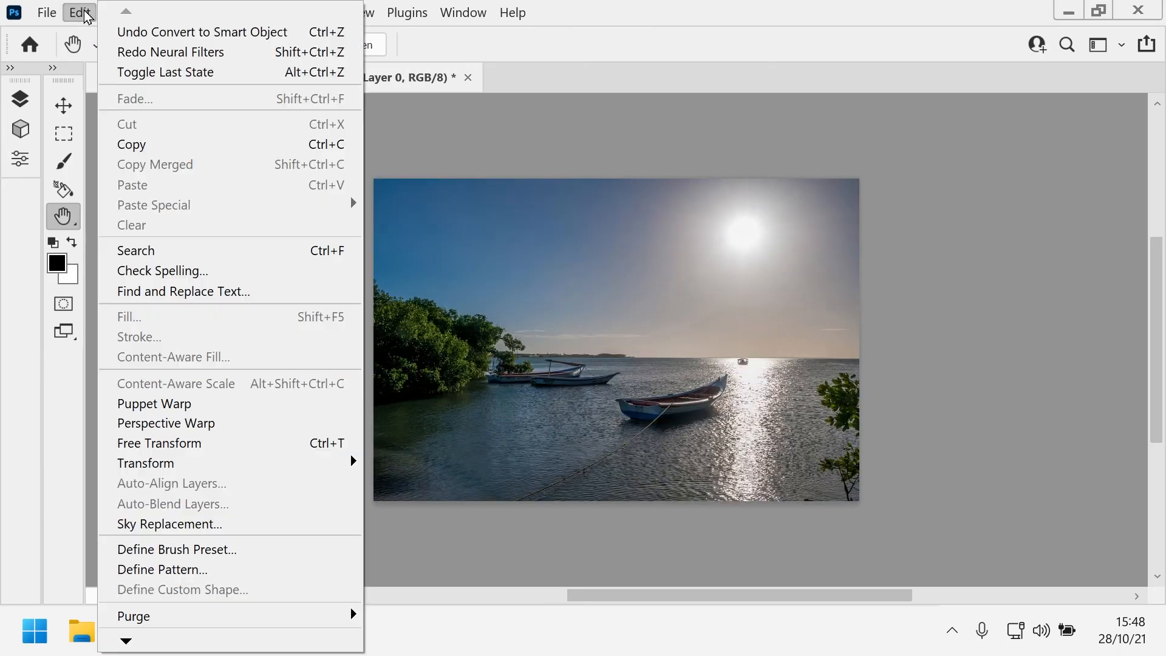
left_click(112, 52)
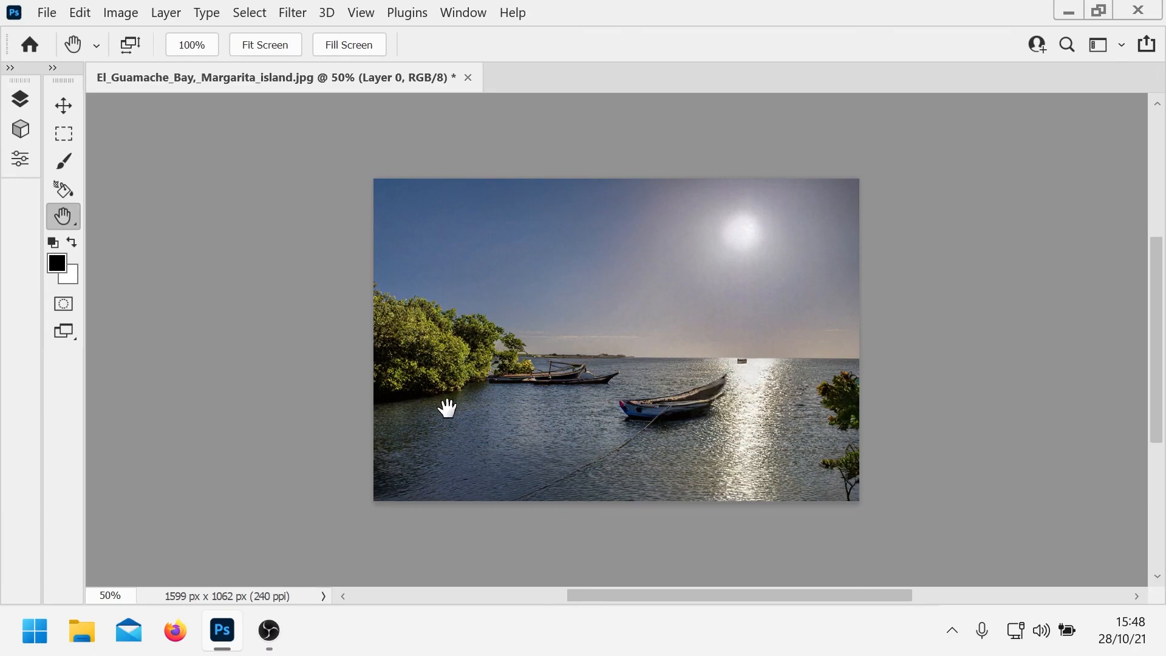